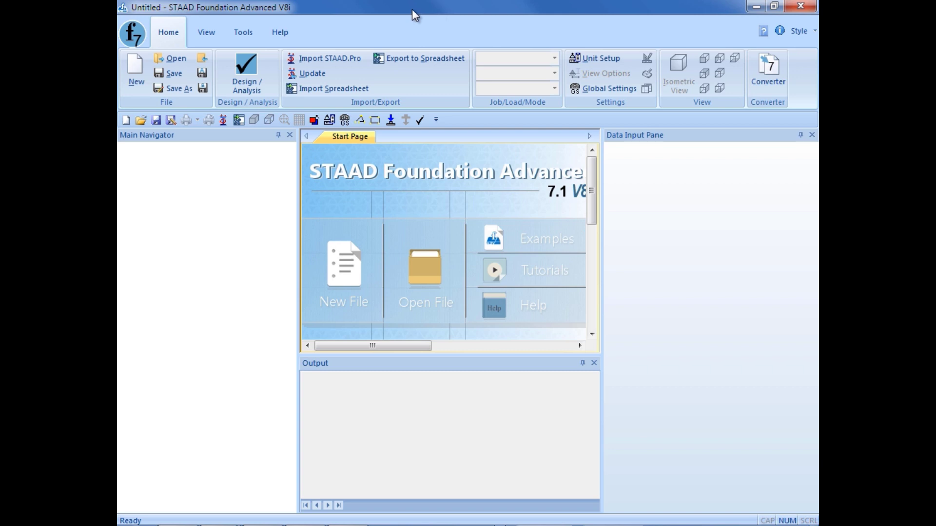
Step: Open the FoundationPlan1 project from the Dataset folder
click(163, 59)
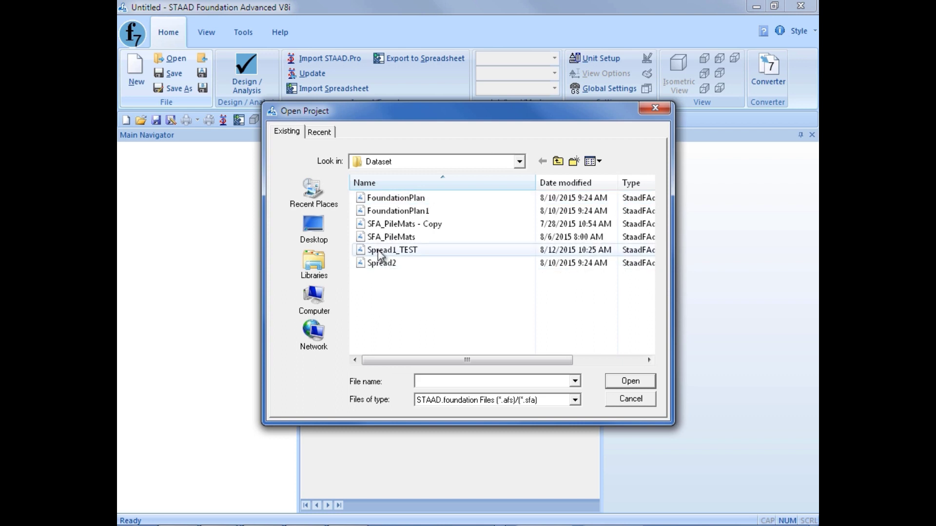
click(378, 251)
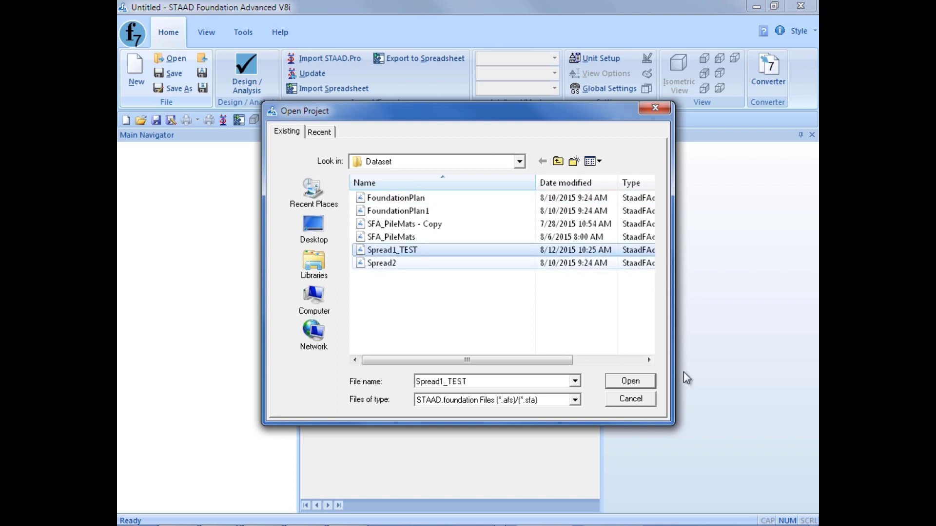
click(401, 211)
click(621, 384)
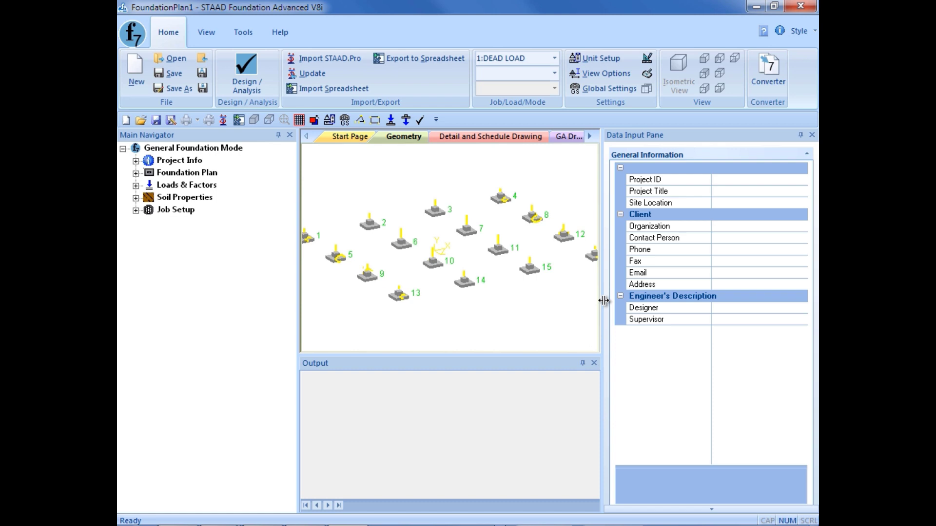
Step: Narrow both side panes to enlarge the Geometry view, briefly expanding the Foundation Plan and load items
drag(603, 300, 651, 301)
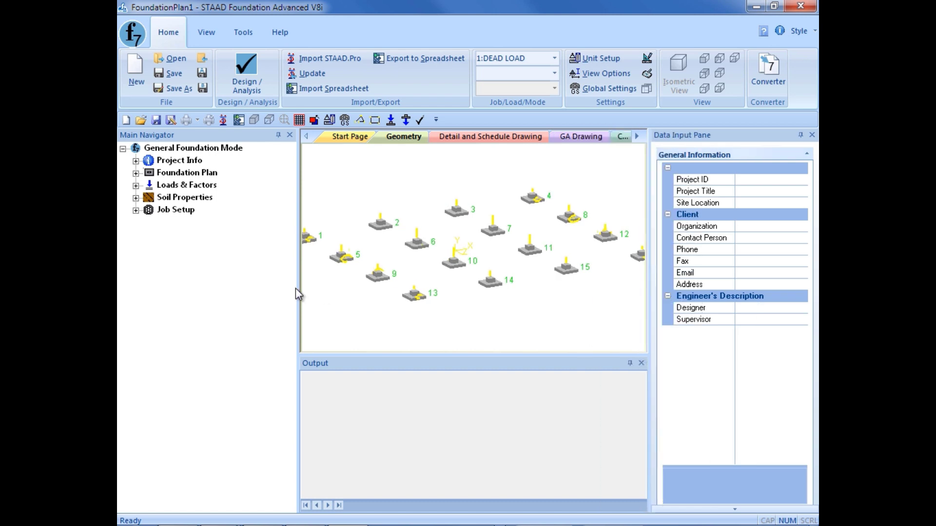
drag(297, 289, 261, 287)
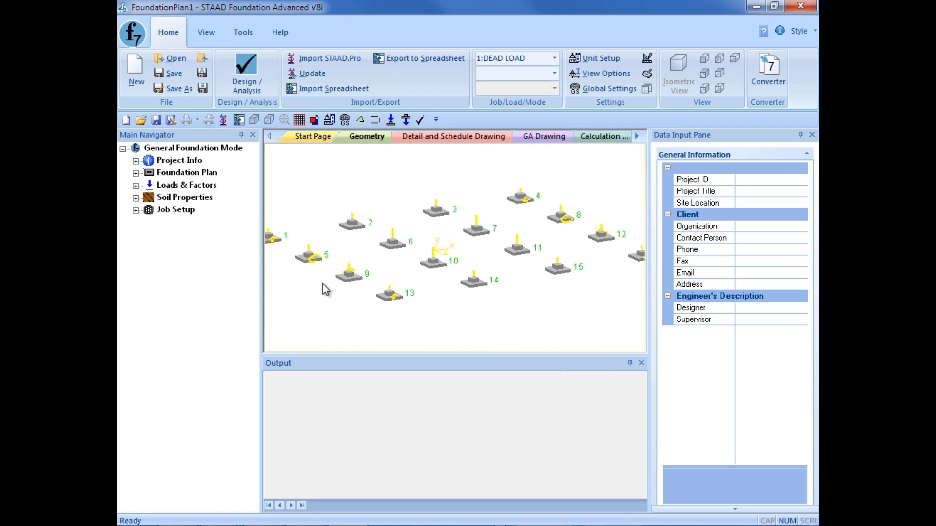
click(135, 173)
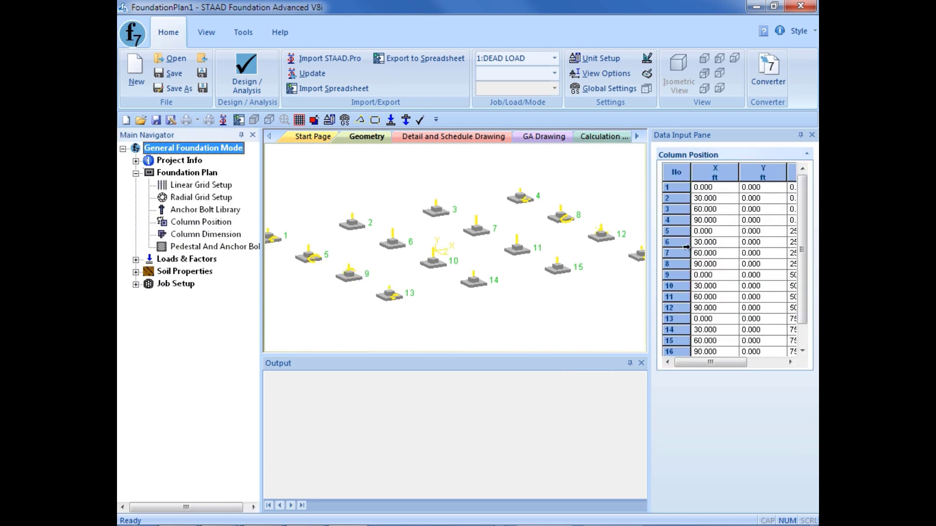
click(136, 260)
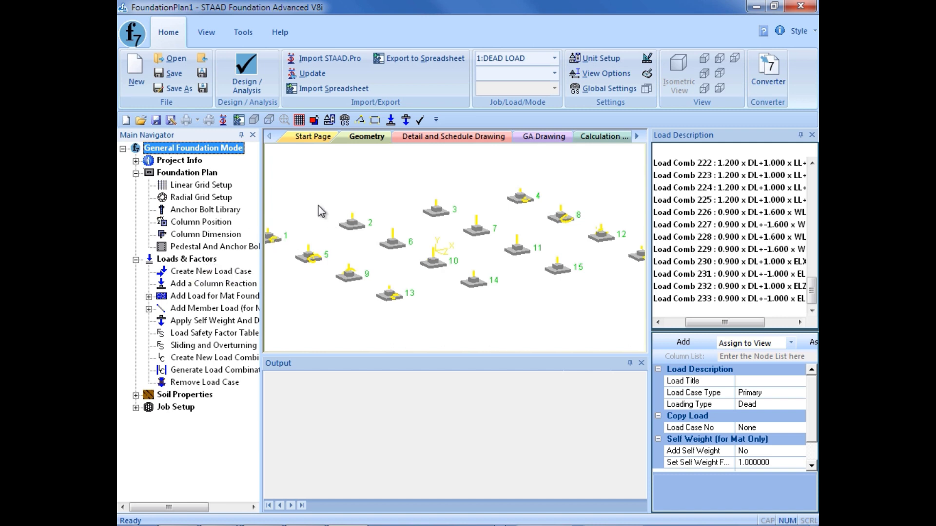
click(136, 260)
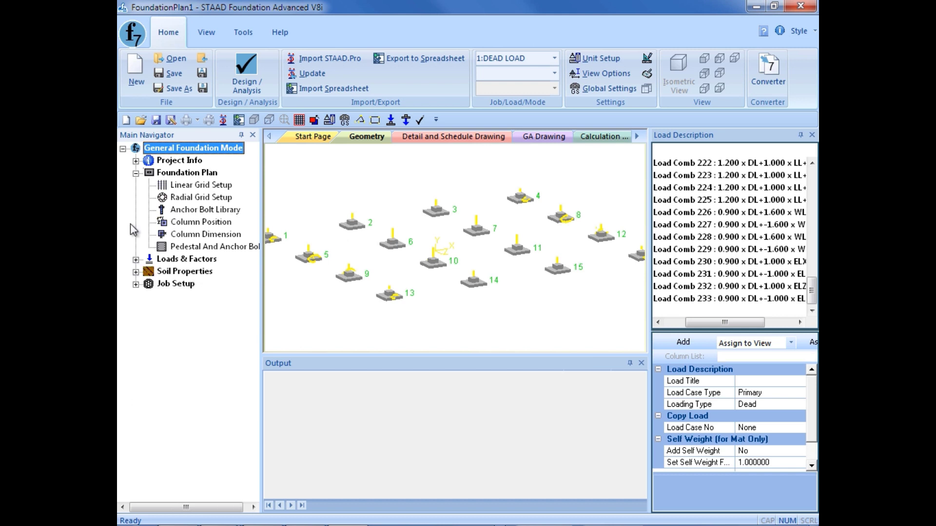
click(136, 173)
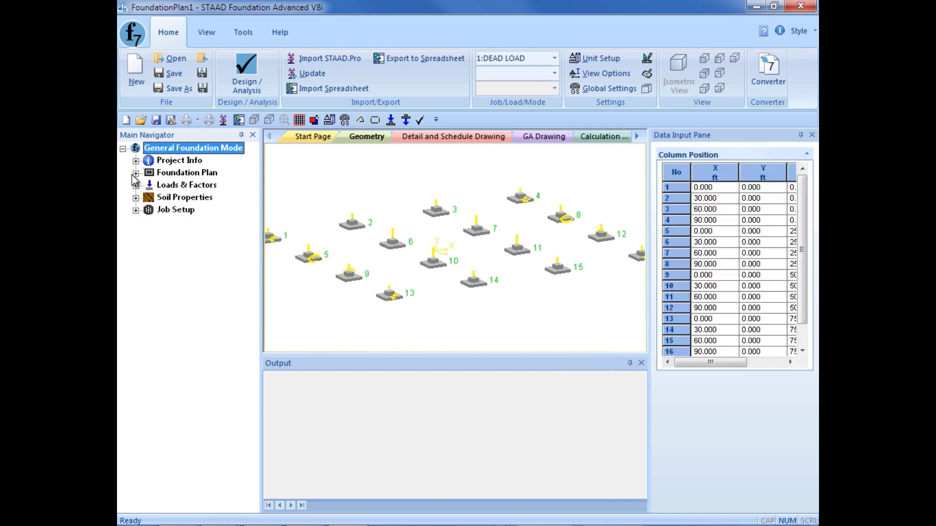
Step: Expand Job Setup and pick footings 1, 2, 3, 6, 7, 10 and 11 in the plan
click(136, 211)
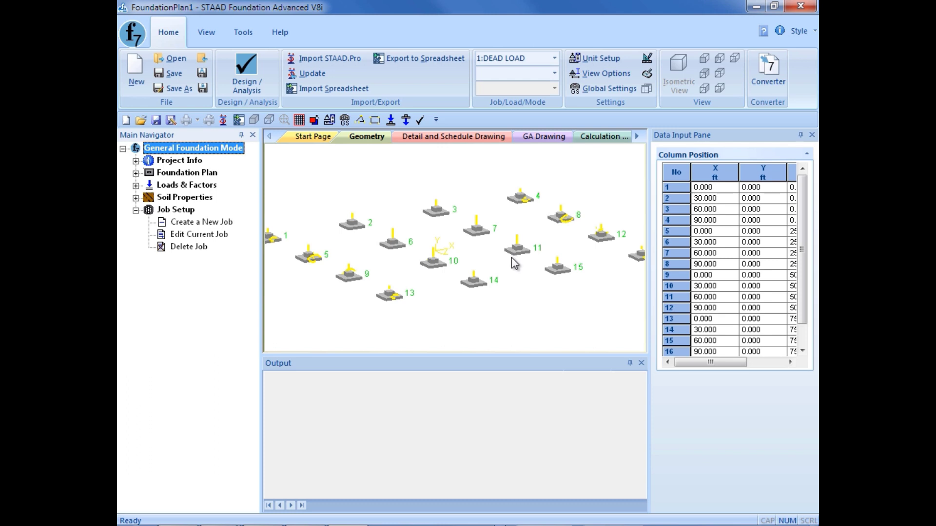
click(273, 239)
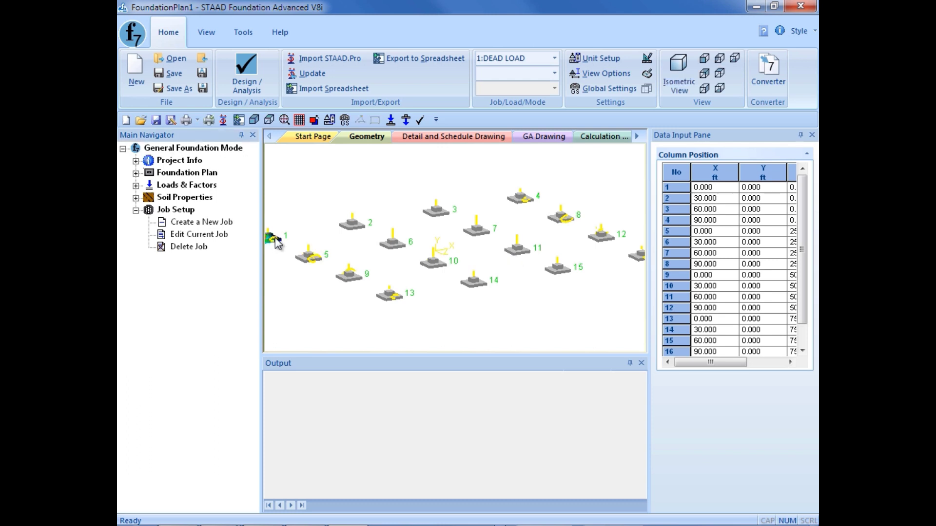
click(444, 210)
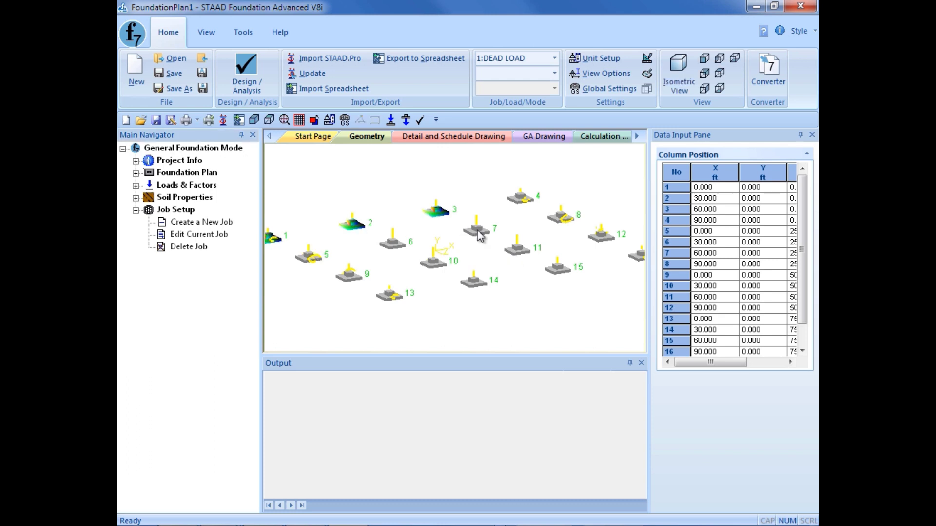
click(514, 247)
click(476, 236)
click(433, 263)
click(391, 249)
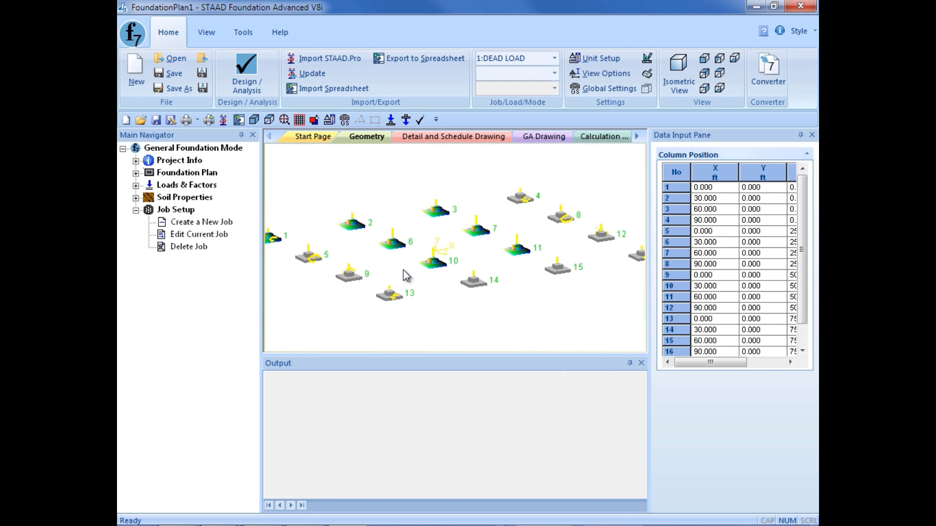
Step: Start a new job named 'TypFootings' assigned to the selected supports
click(179, 226)
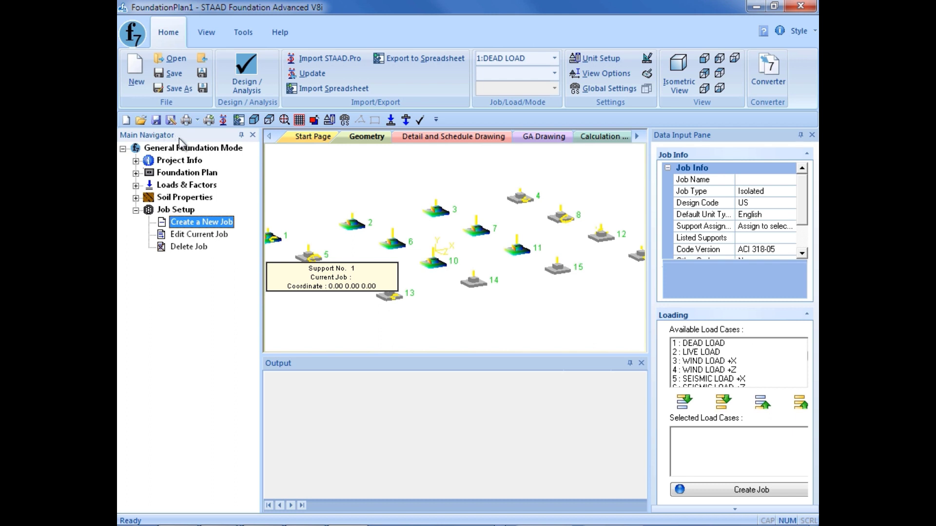
click(745, 180)
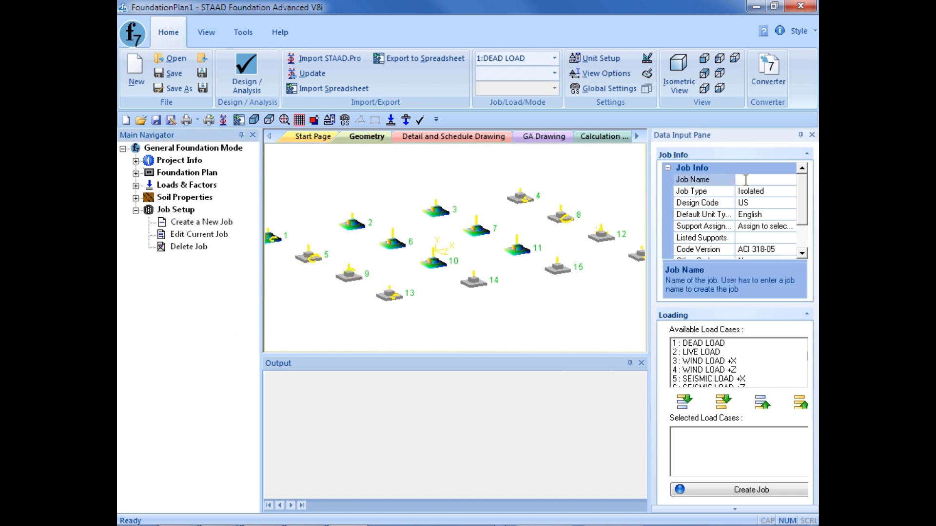
text(TypFootings)
click(752, 193)
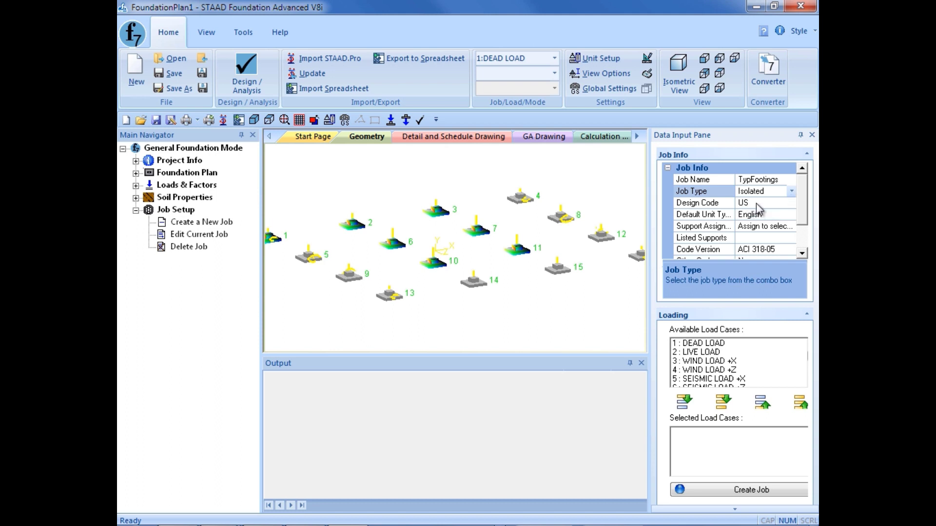
click(768, 228)
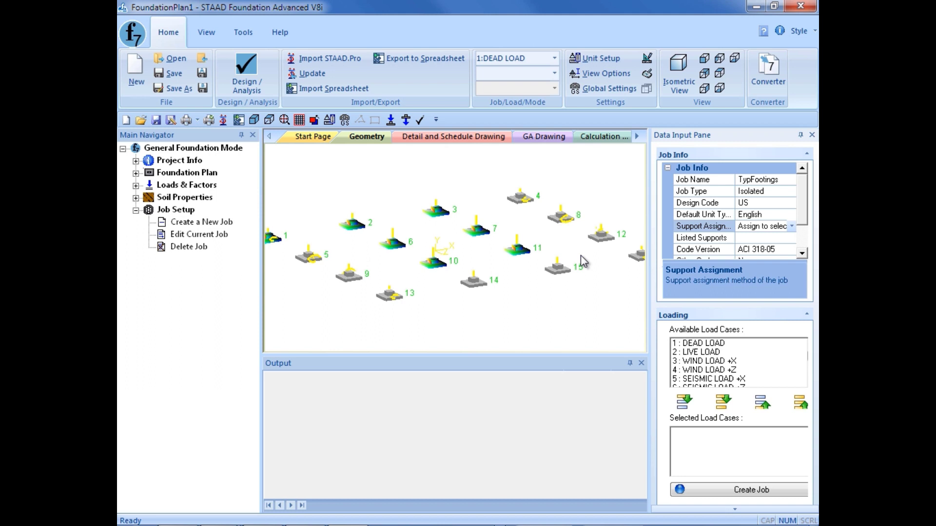
click(791, 227)
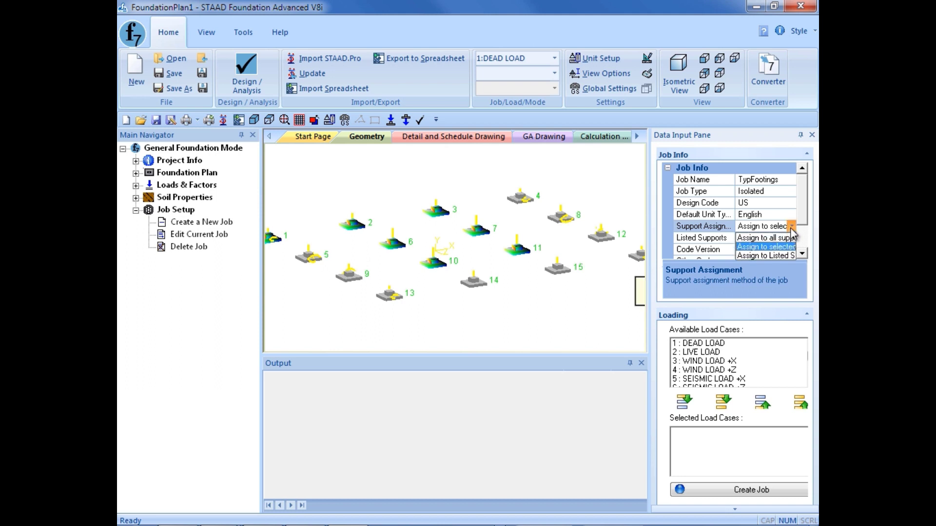
click(791, 229)
Step: Set the code to ACI 318-11, include all load cases, and create the isolated footing job
scroll(803, 238, down, 1)
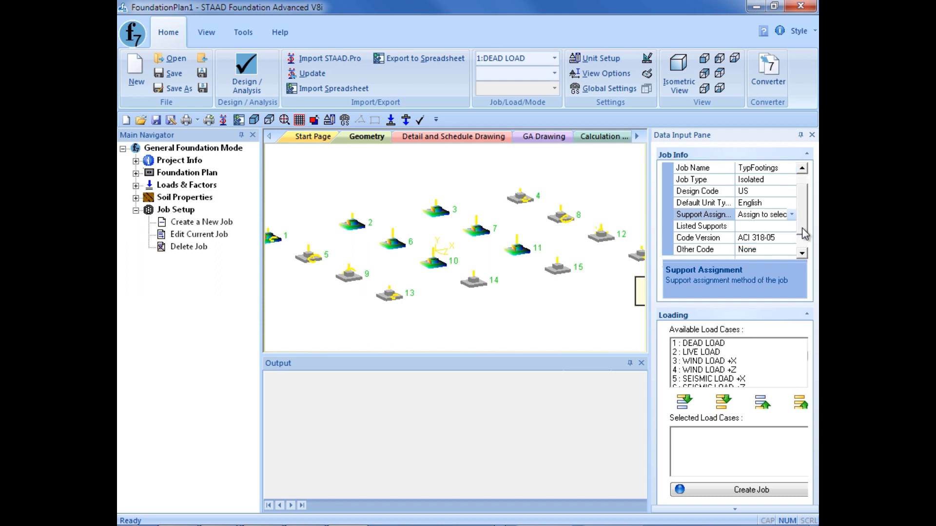
click(790, 217)
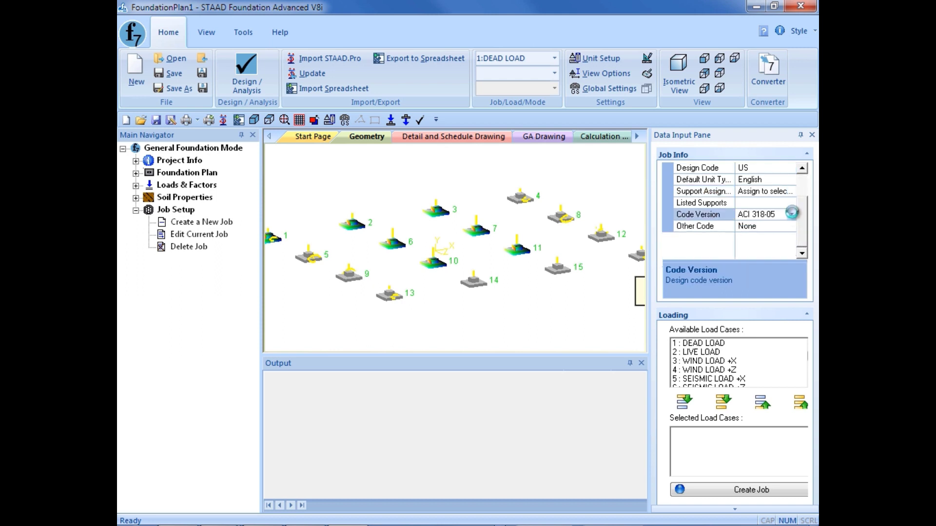
click(792, 215)
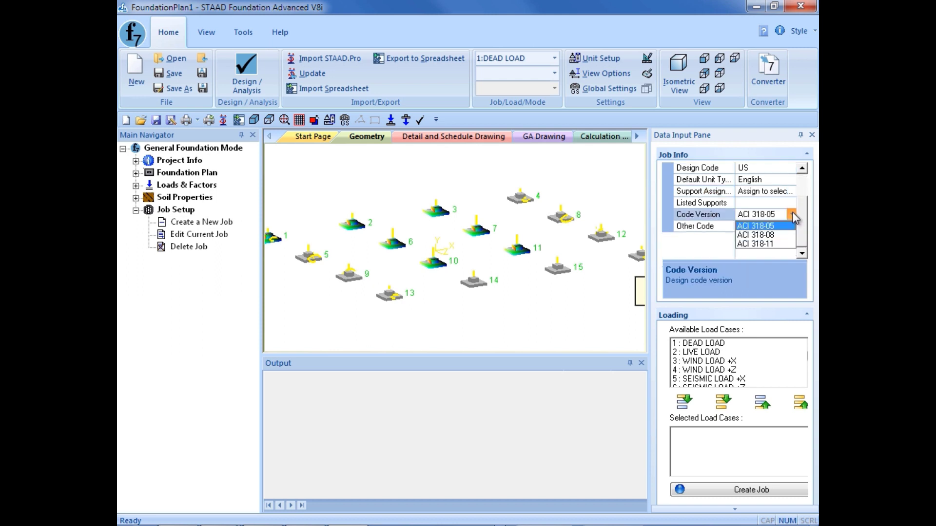
click(765, 244)
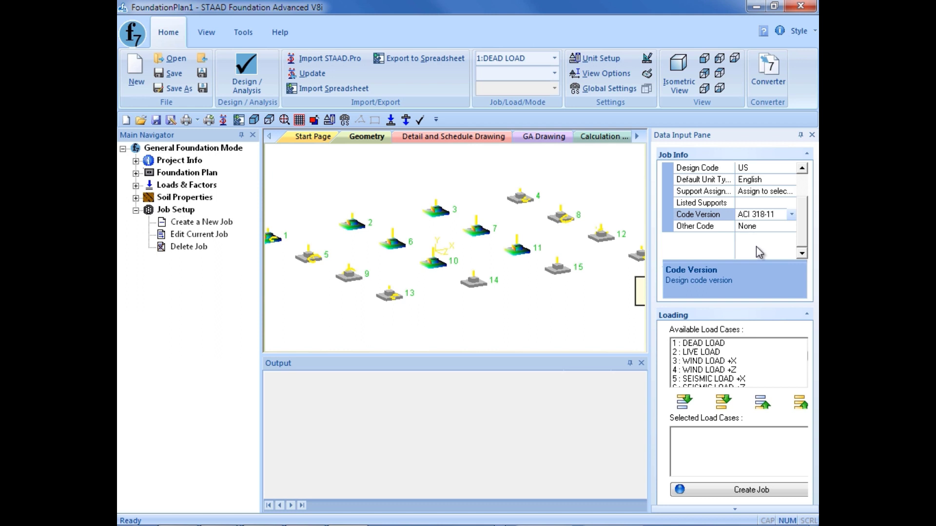
click(723, 403)
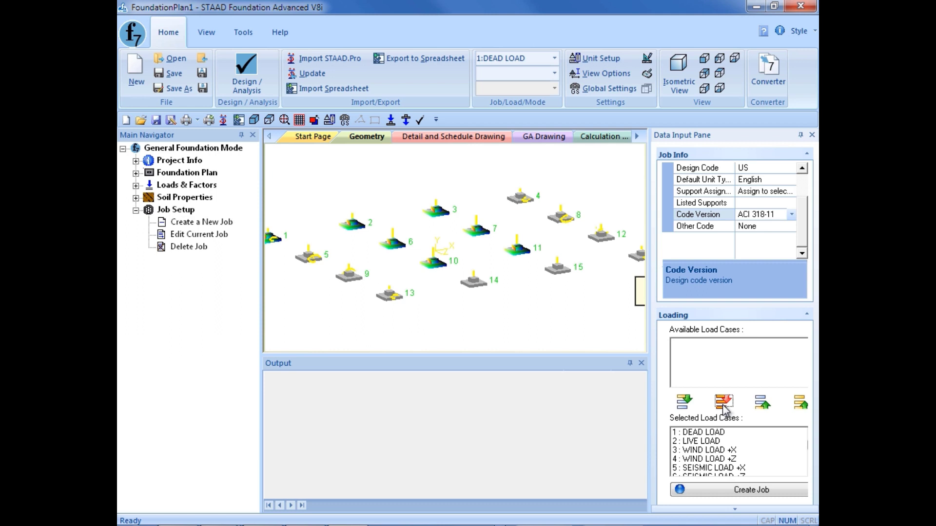
click(734, 491)
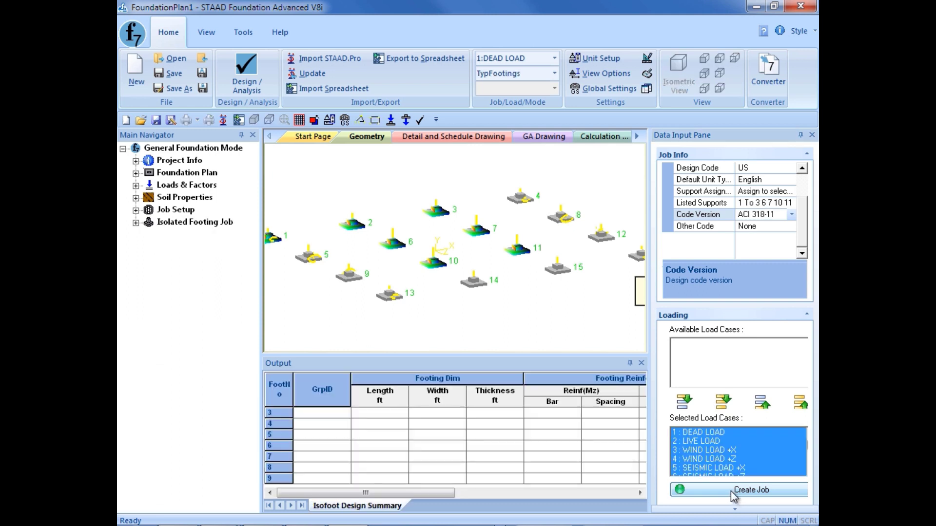
Step: Bring up the job's Concrete & Reinforcement design parameters with a wider input pane
click(136, 223)
click(148, 235)
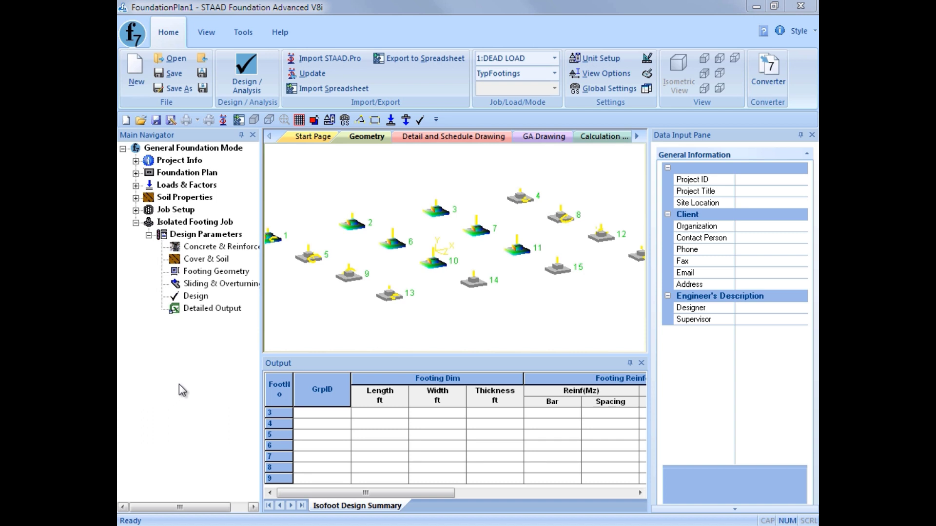
click(194, 252)
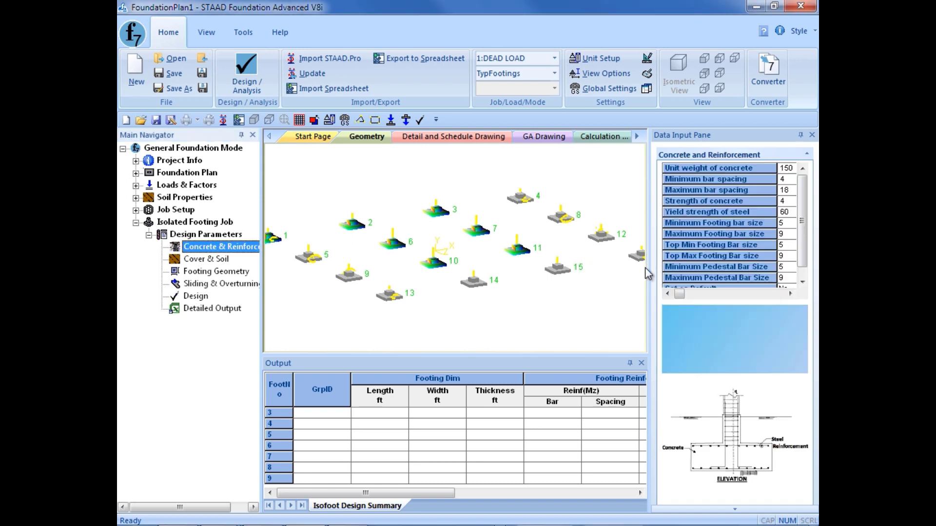
drag(650, 269, 592, 268)
Step: Confirm 150 lb/ft3 concrete weight, 4 ksi concrete and 60 ksi steel, and set them as defaults
click(740, 168)
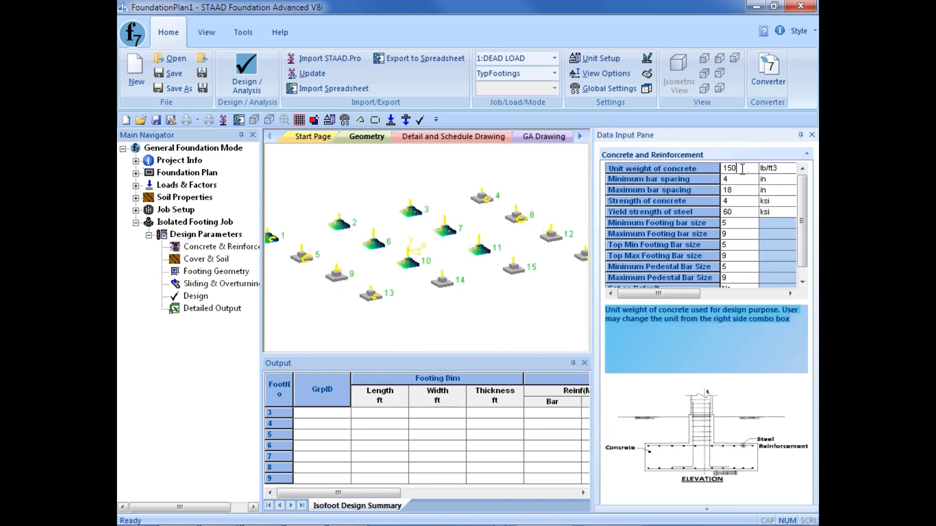
click(740, 192)
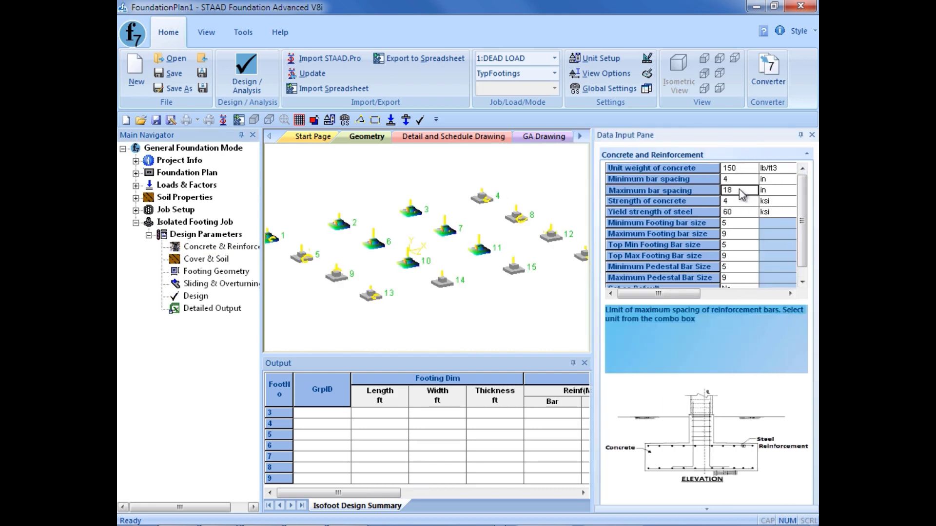
click(739, 202)
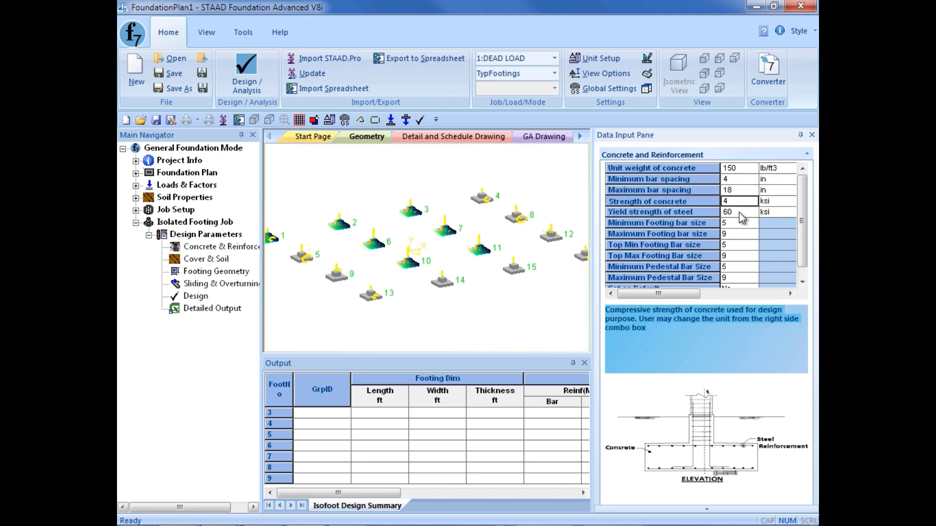
click(739, 212)
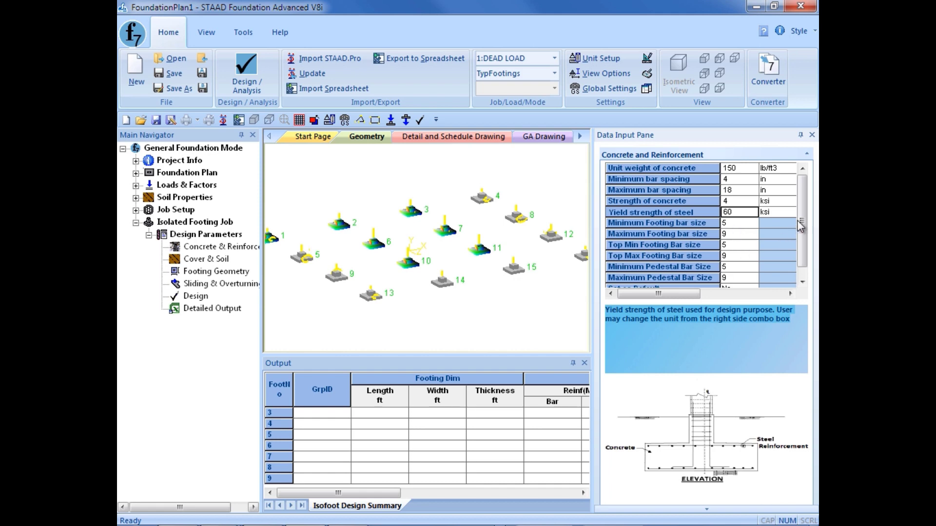
drag(801, 224, 801, 265)
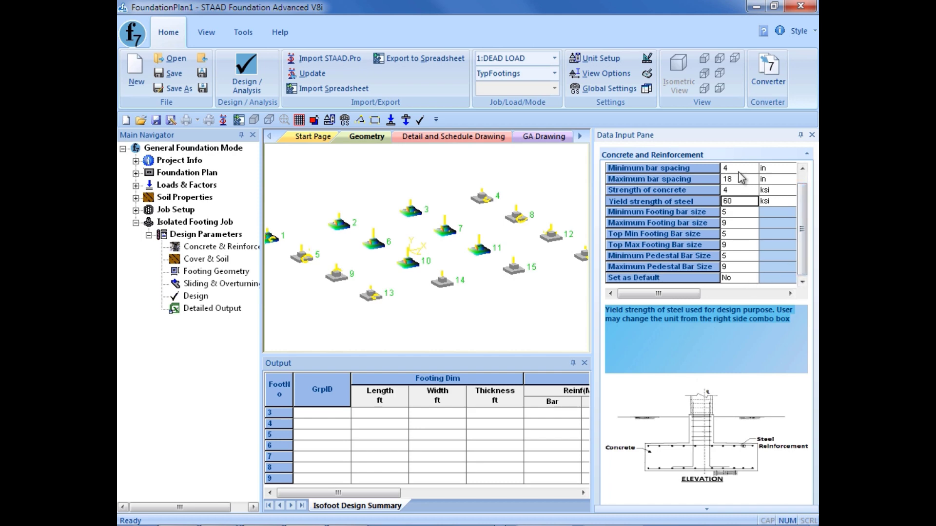
click(744, 277)
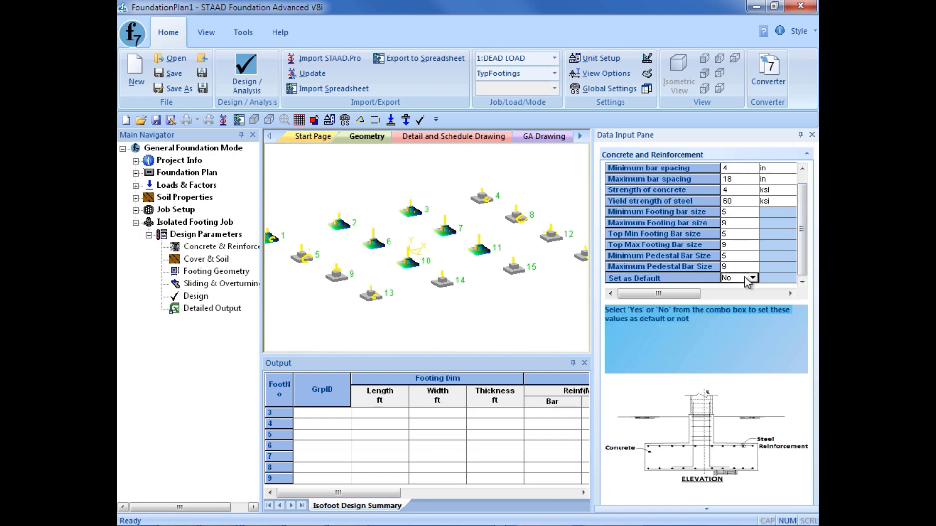
click(738, 290)
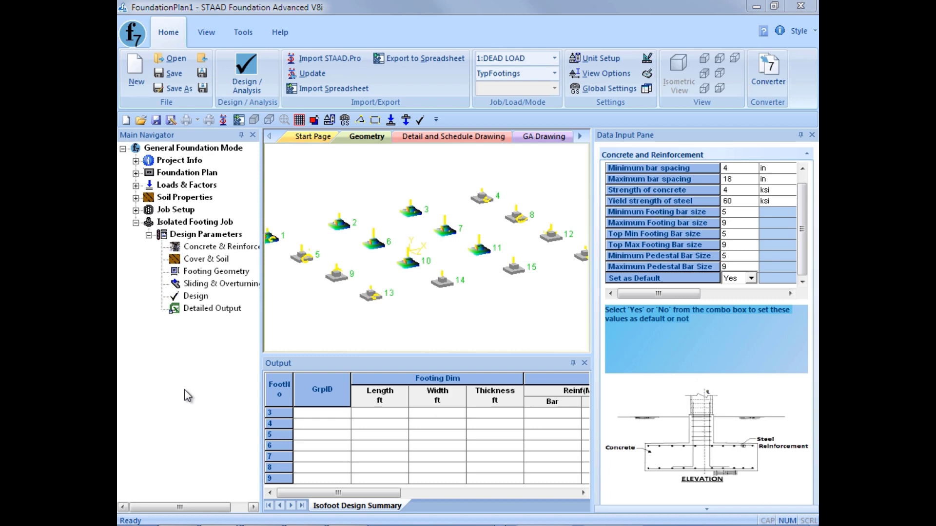
Step: Review the Cover & Soil values (4 kip/ft2 bearing, 24 in soil depth, 120 ft water table) and make them defaults
click(196, 263)
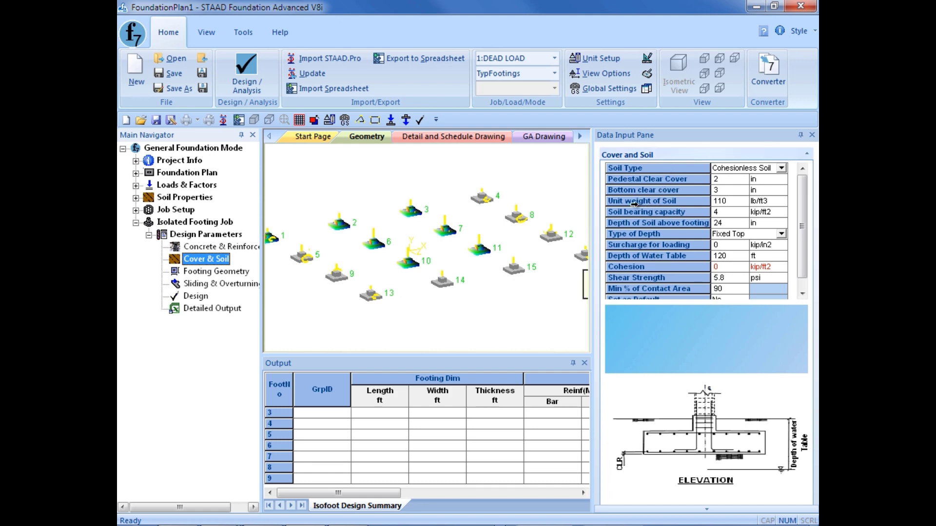
click(730, 215)
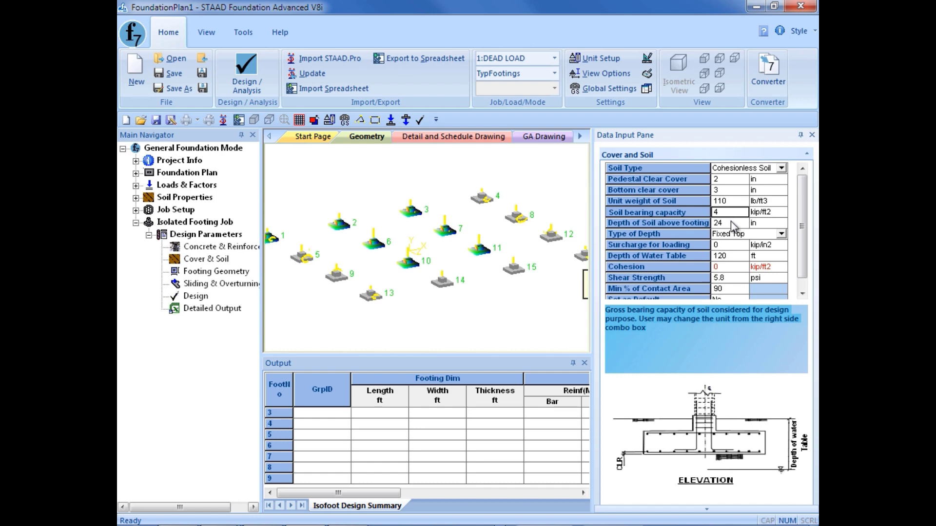
click(730, 223)
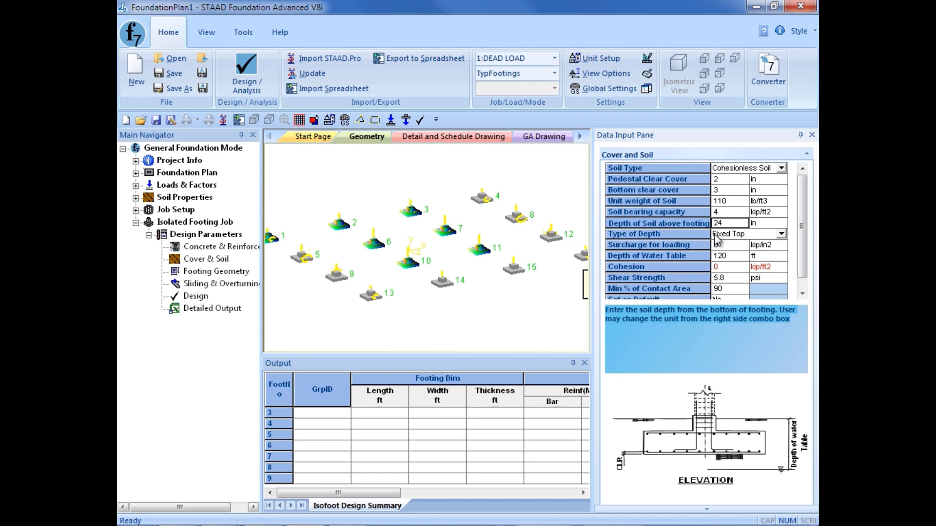
click(626, 247)
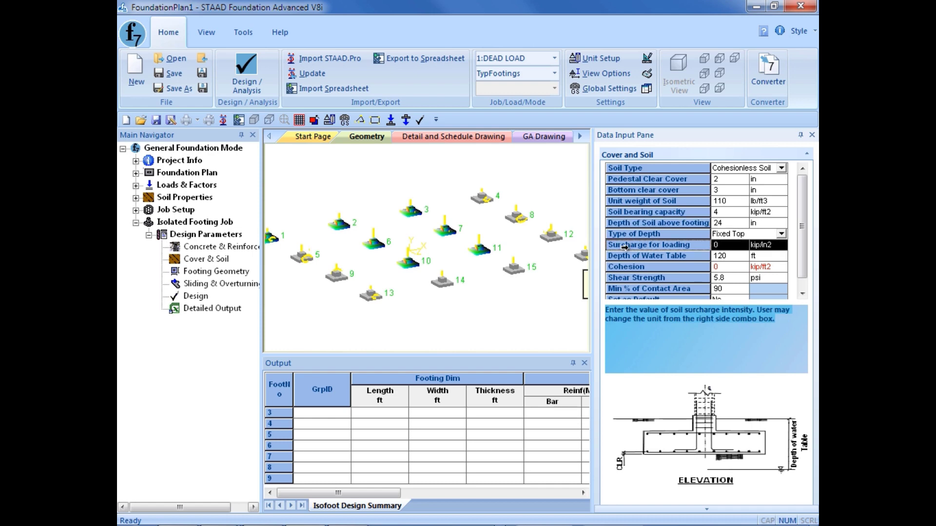
click(734, 257)
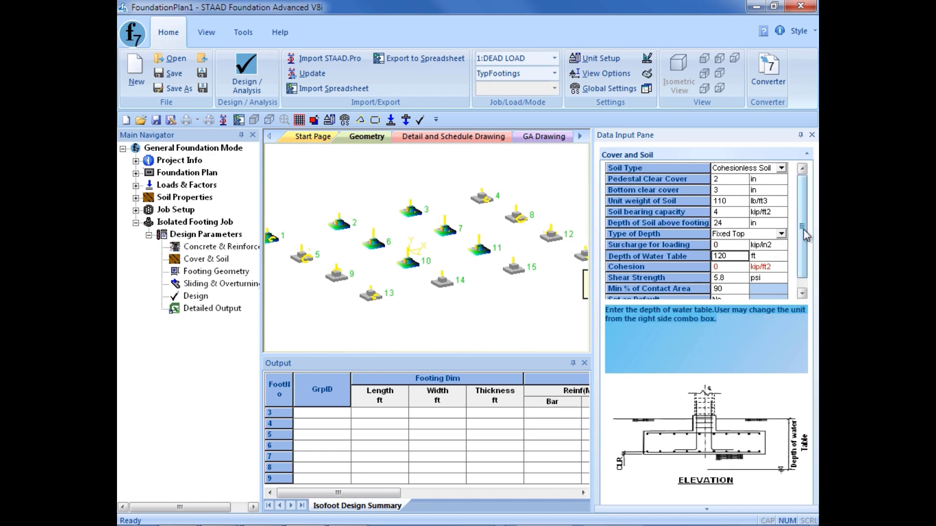
drag(803, 229, 810, 259)
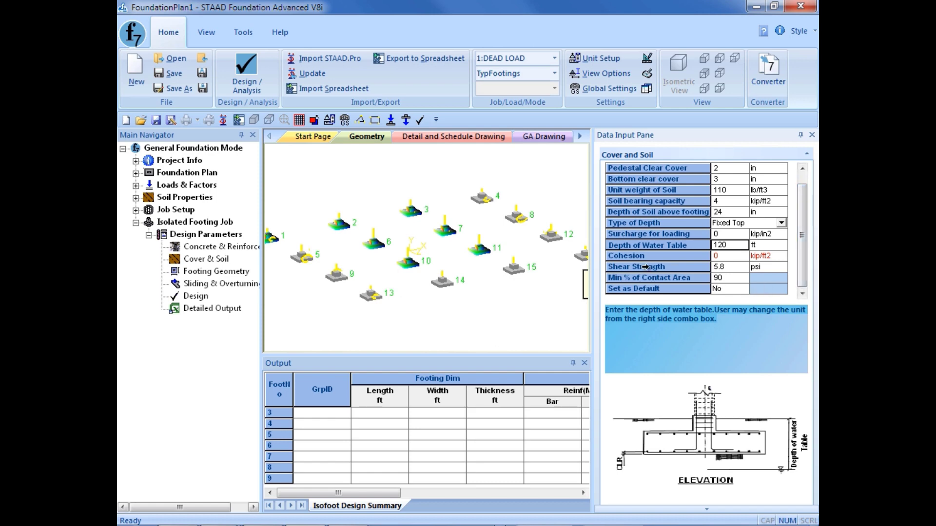
click(731, 269)
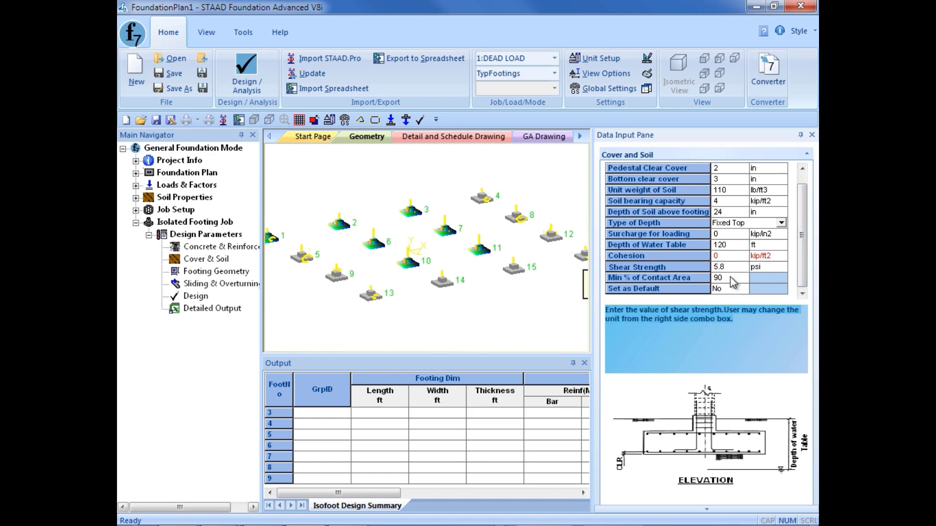
click(732, 281)
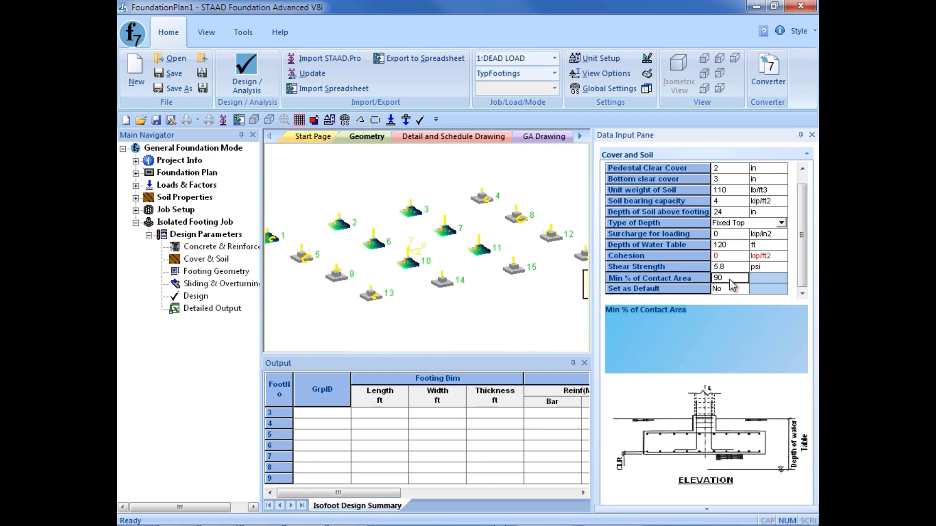
click(732, 288)
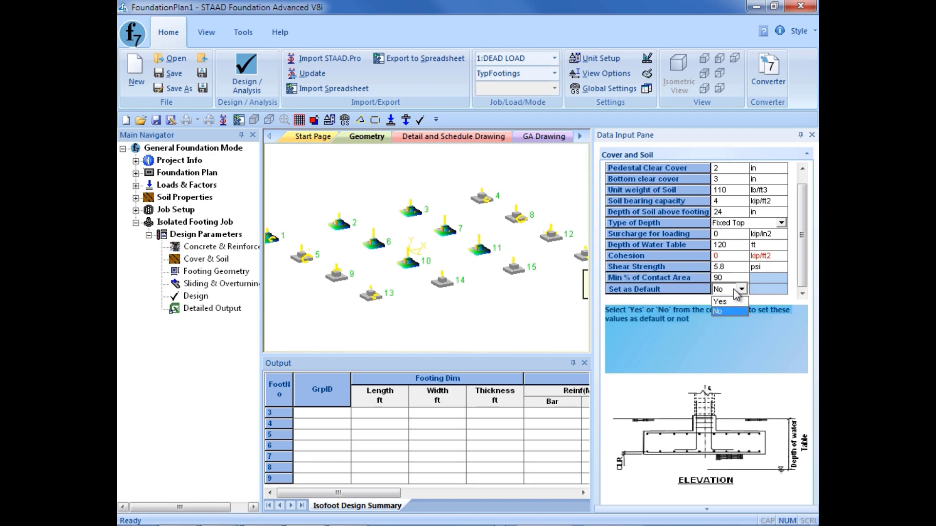
click(729, 302)
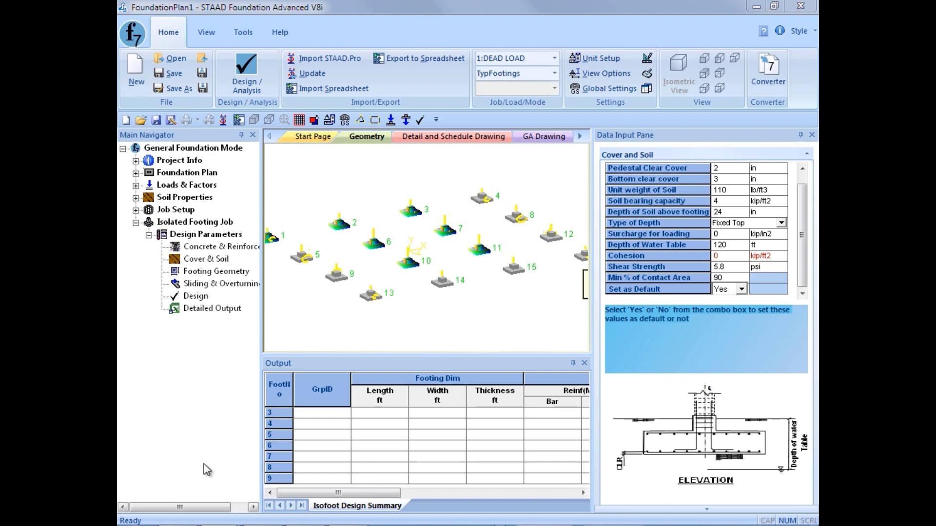
Step: Show the Footing Geometry parameters and check the Design Type options, keeping Calculate Dimension
click(214, 272)
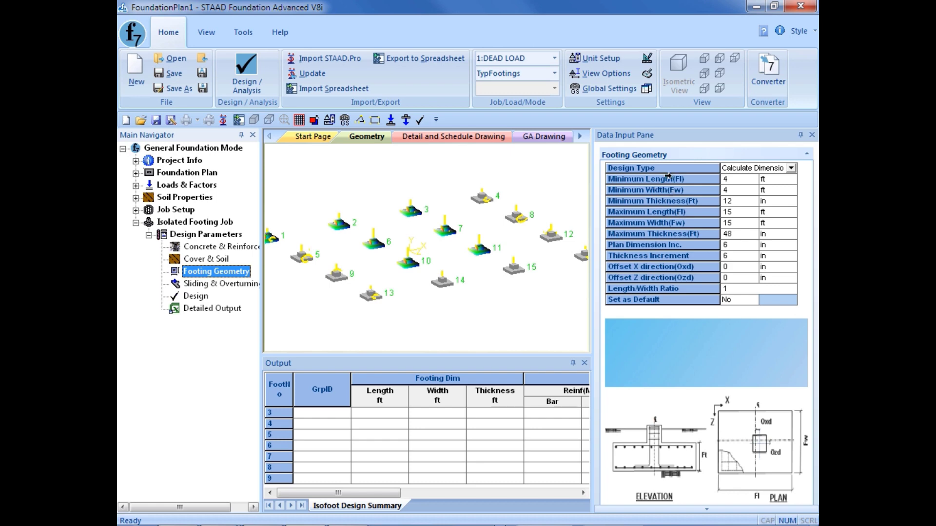
click(790, 168)
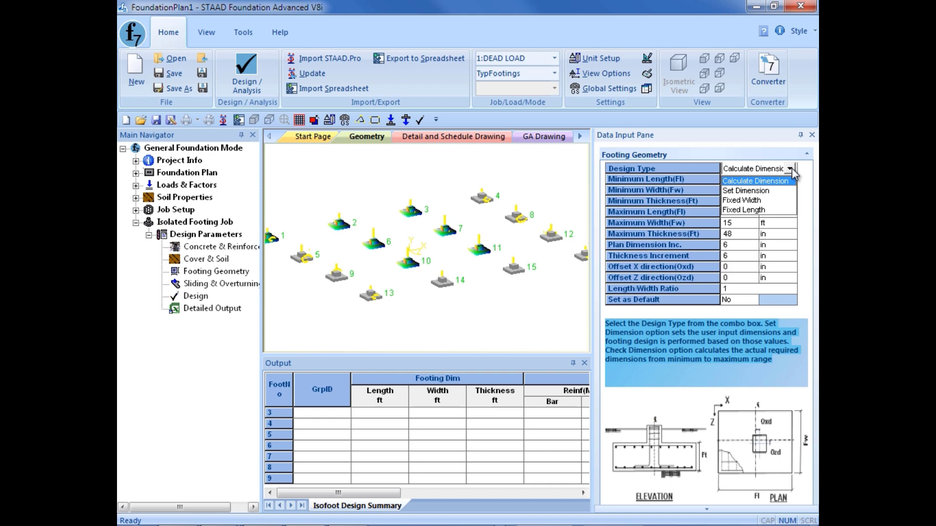
Step: Keep Calculate Dimension with length-width ratio 1 and set the footing geometry values as default
click(792, 168)
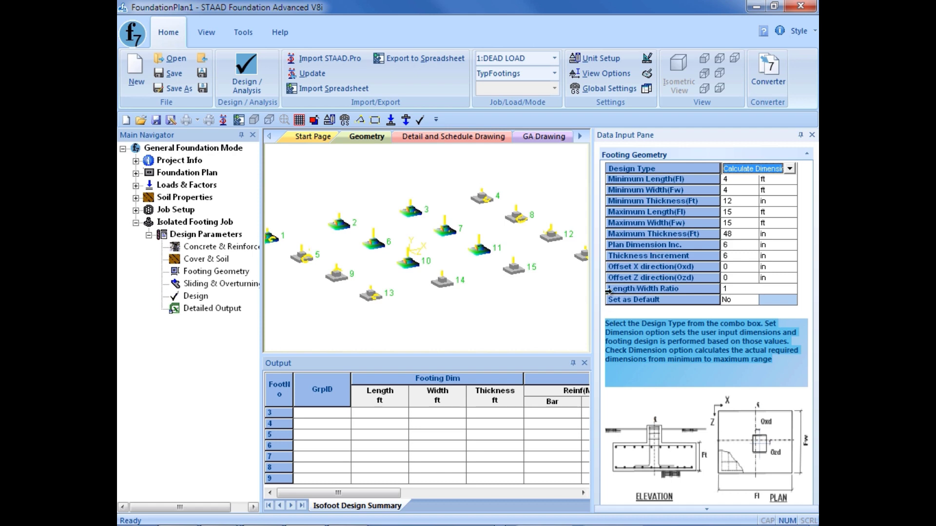
click(745, 290)
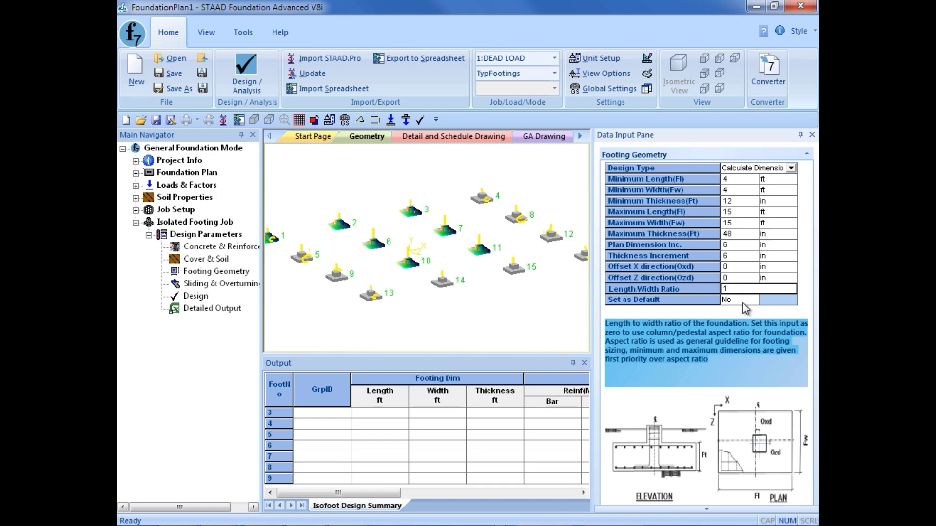
click(743, 302)
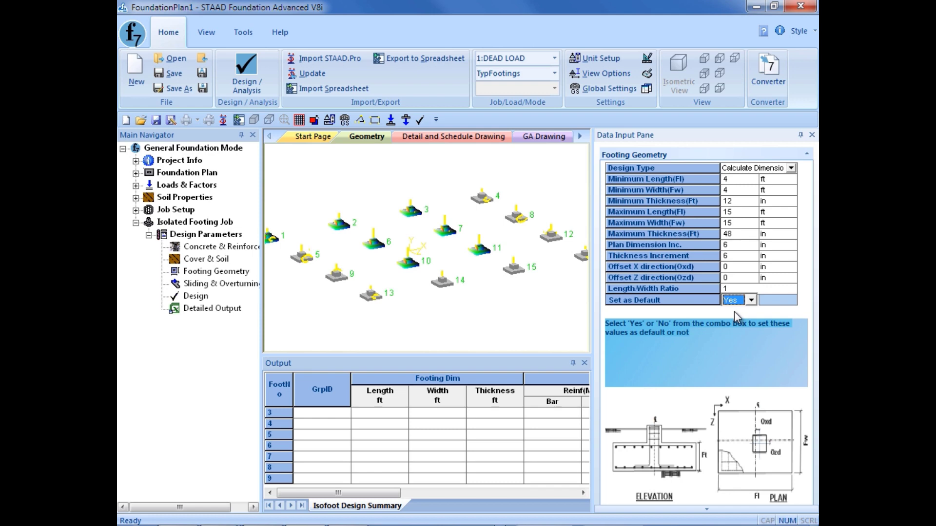
Step: Check friction coefficient 0.5 and both 1.5 safety factors under Sliding & Overturning, then save TypFootings
click(197, 285)
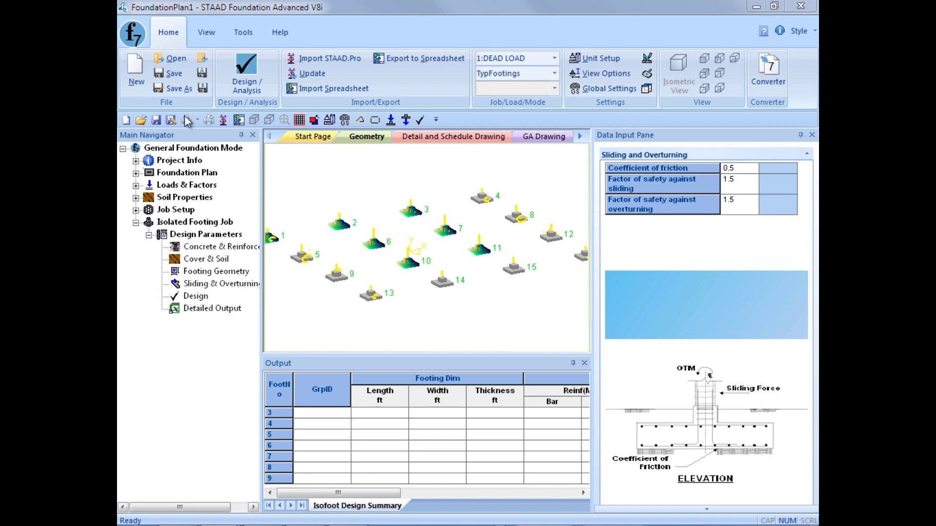
click(169, 75)
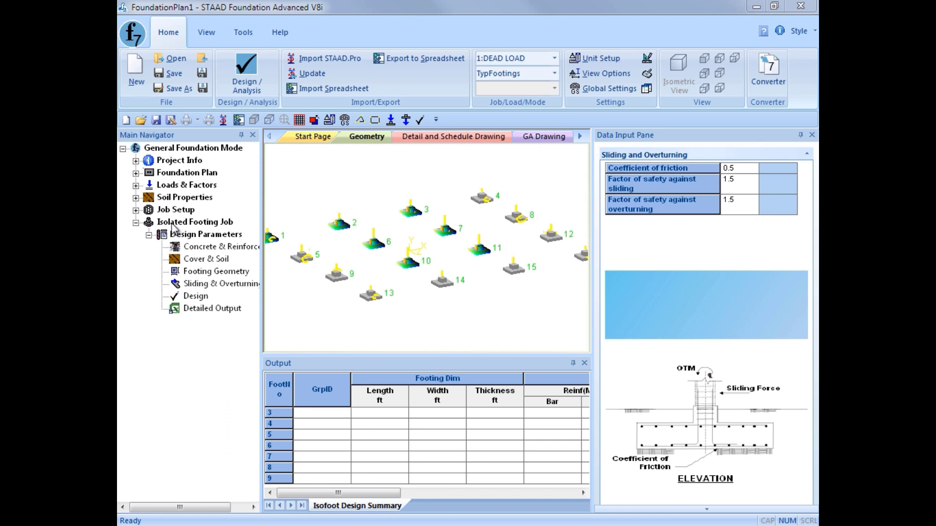
Step: Run the TypFootings analysis and design, answering Yes to the confirmation prompt
click(195, 297)
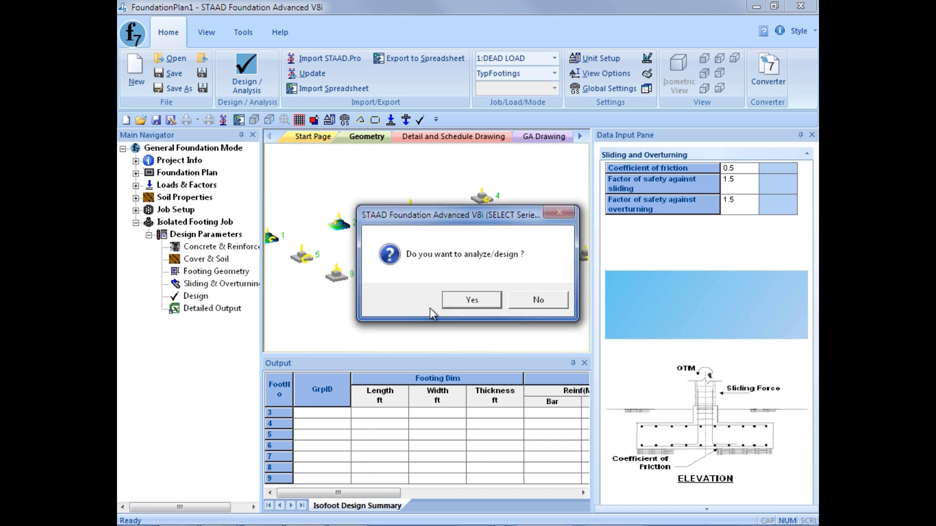
click(454, 301)
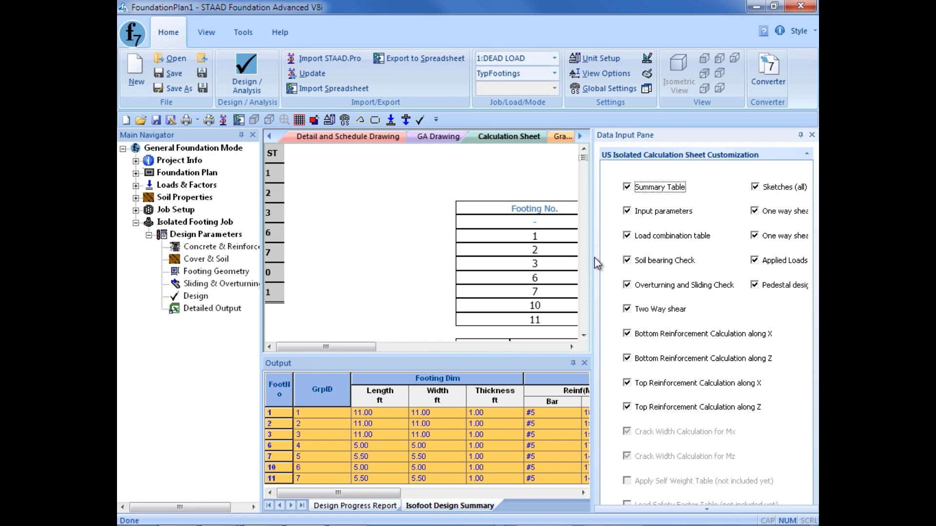
Step: Narrow the Data Input Pane and Main Navigator to widen the calculation sheet
drag(594, 258, 678, 263)
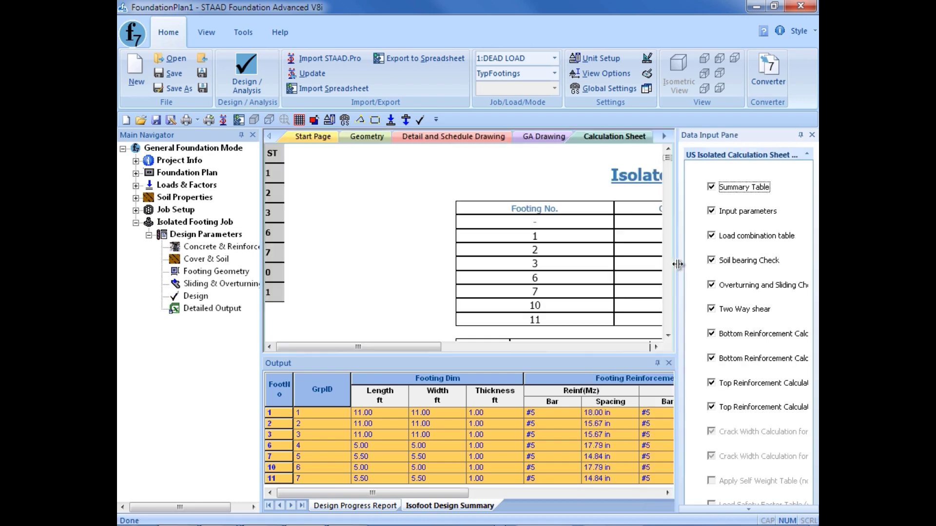
middle_click(437, 250)
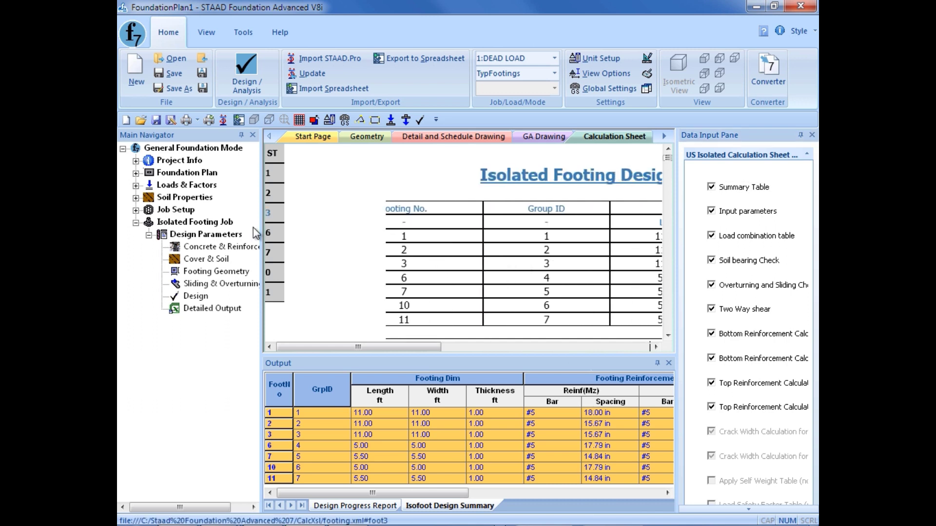
drag(261, 228, 205, 227)
drag(675, 278, 729, 282)
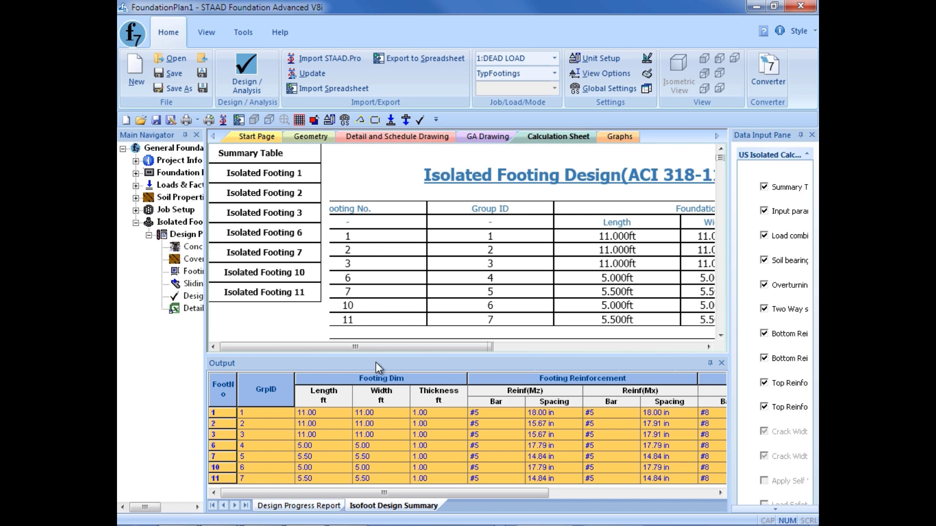
Step: Move through the geometry and reinforcement tables to Isolated Footing 1's detailed design
drag(367, 349, 374, 349)
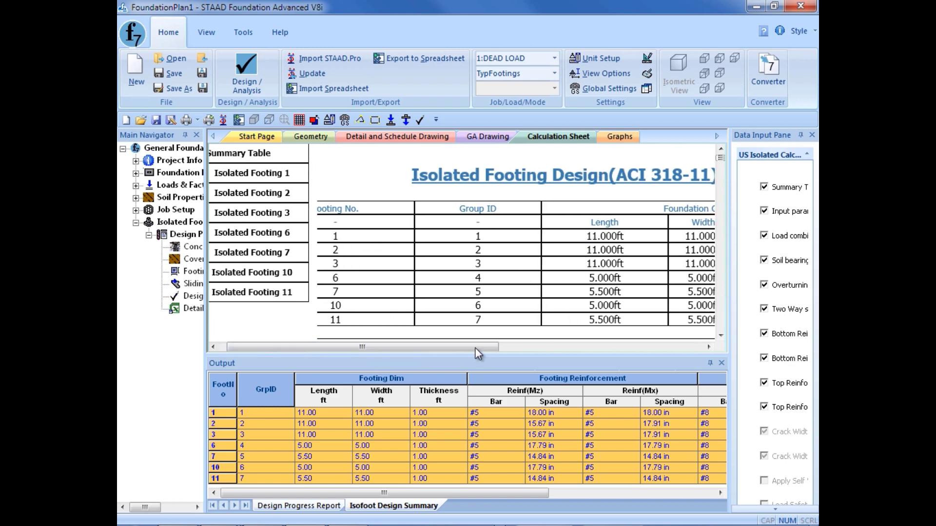
drag(475, 347, 554, 355)
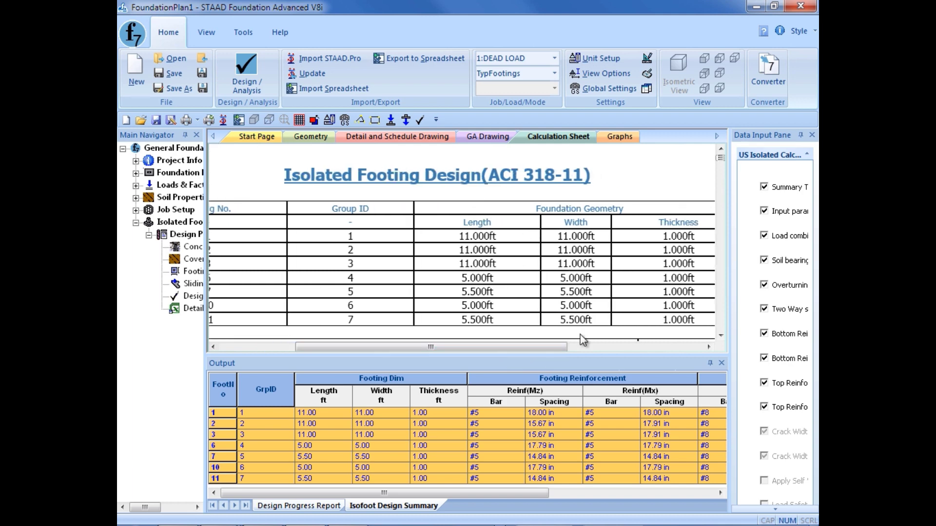
drag(525, 352, 486, 351)
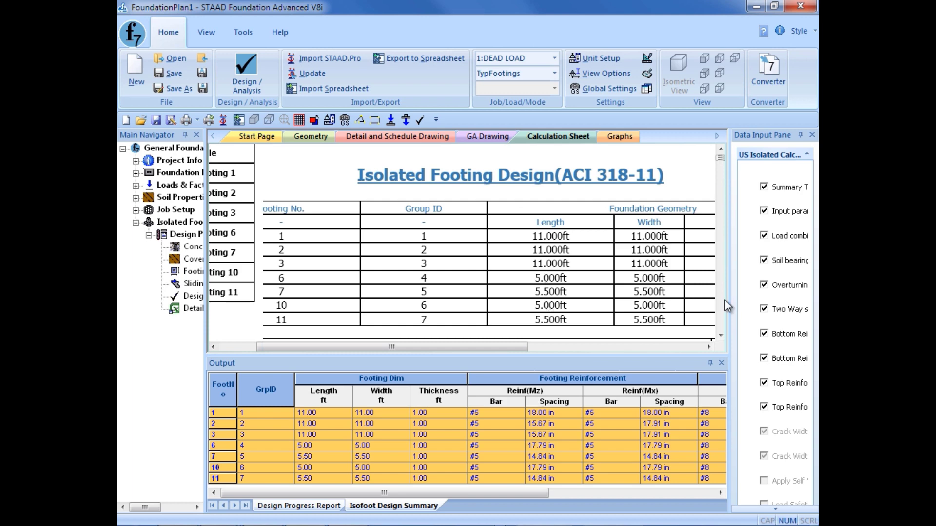
scroll(702, 338, down, 3)
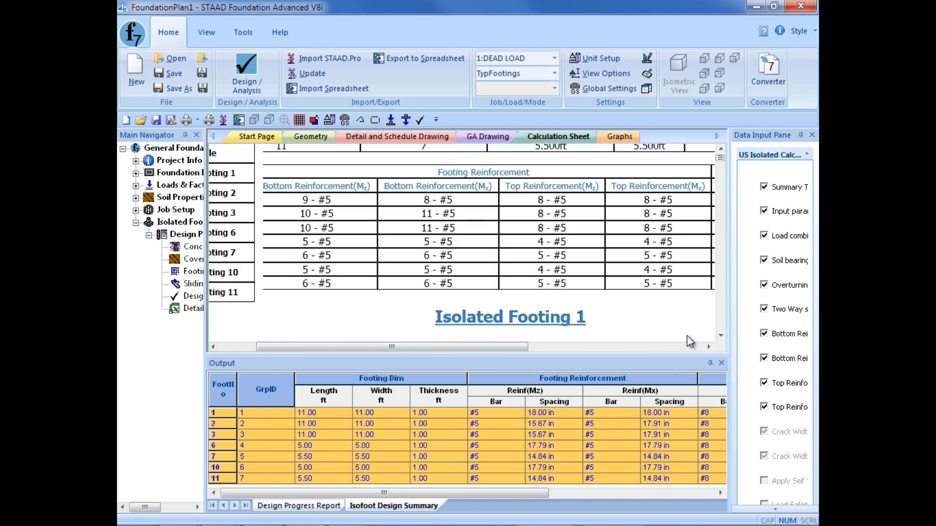
drag(465, 345, 448, 361)
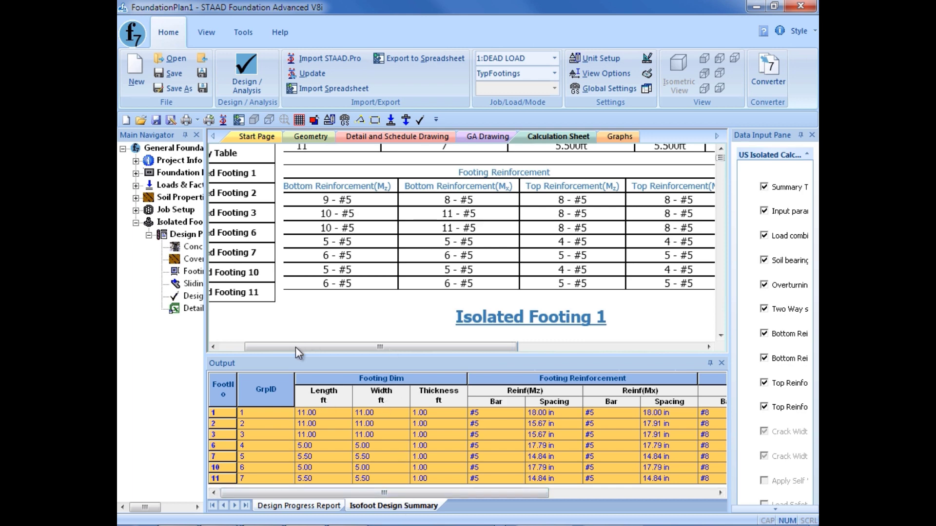
drag(295, 347, 258, 348)
Step: Jump to Isolated Footing 1 in the calculation sheet and scroll through its loads and design checks
click(256, 178)
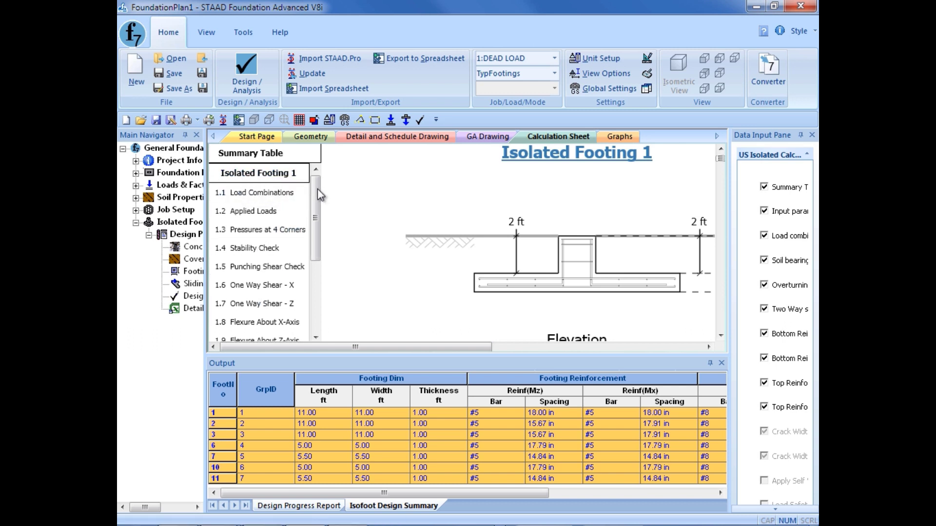
scroll(319, 198, down, 1)
mouse_move(319, 200)
mouse_down()
mouse_move(319, 219)
mouse_move(319, 209)
mouse_up()
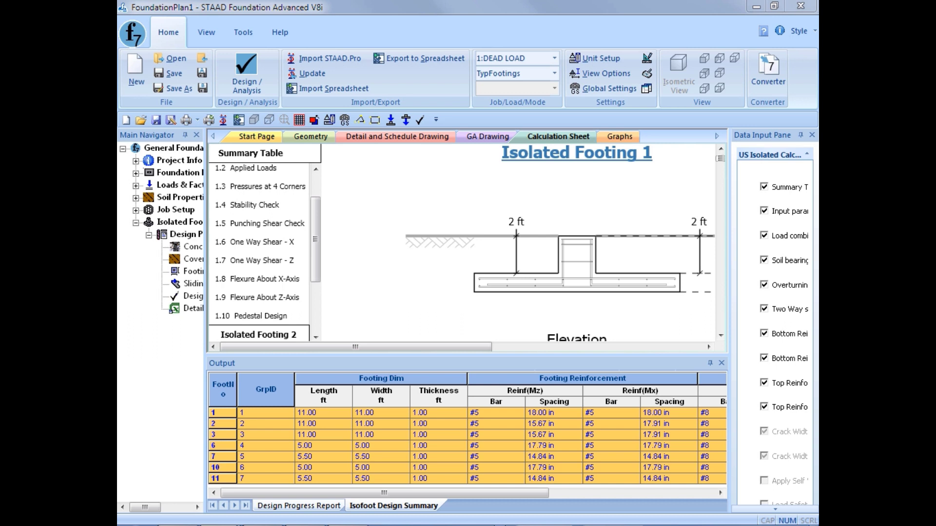
Step: Display the footing schedule drawing on the Detail and Schedule Drawing tab
click(352, 138)
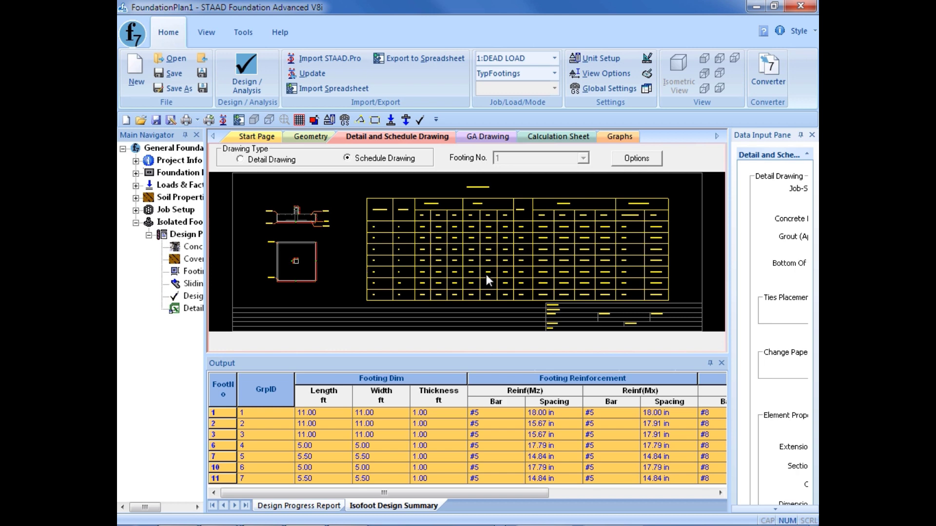
Step: Switch to Detail Drawing and keep footing number 1 selected
click(240, 159)
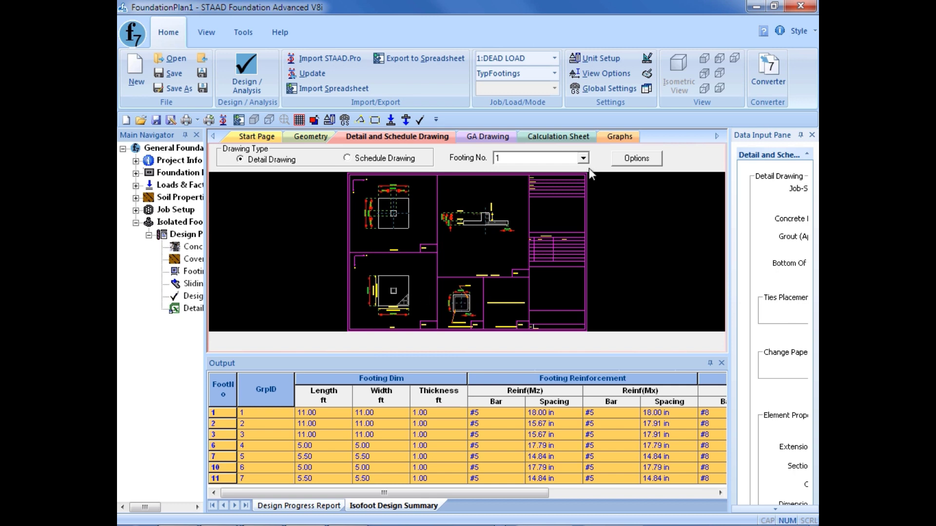
click(573, 159)
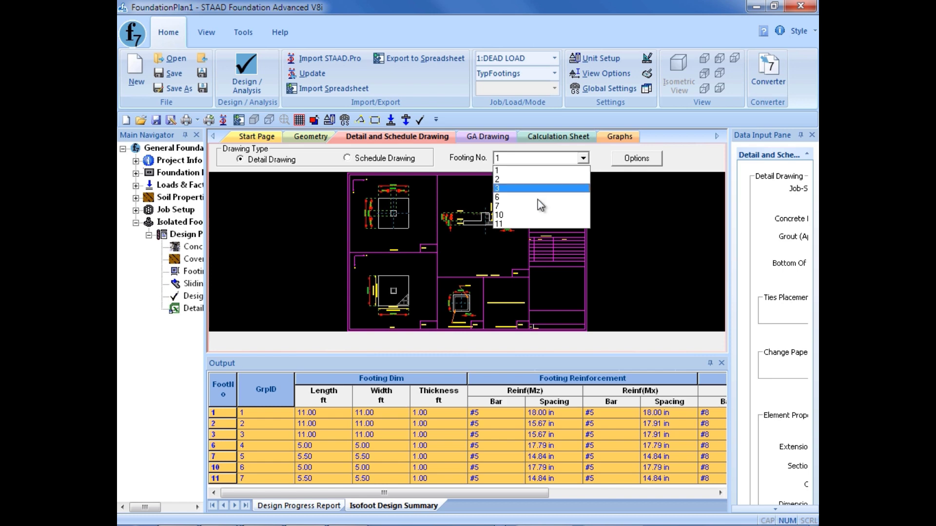
click(528, 158)
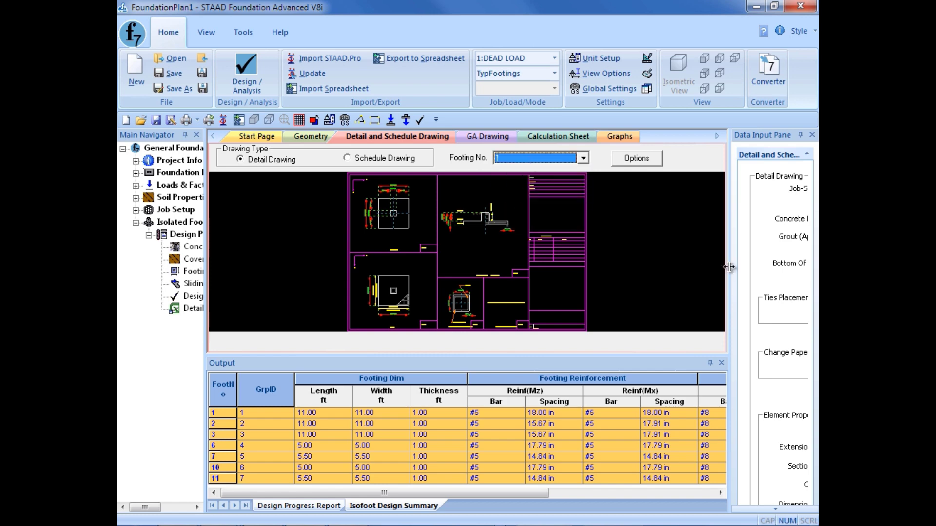
Step: Widen the Data Input Pane to read the Arch D (24X36) and colour options
drag(728, 267, 656, 267)
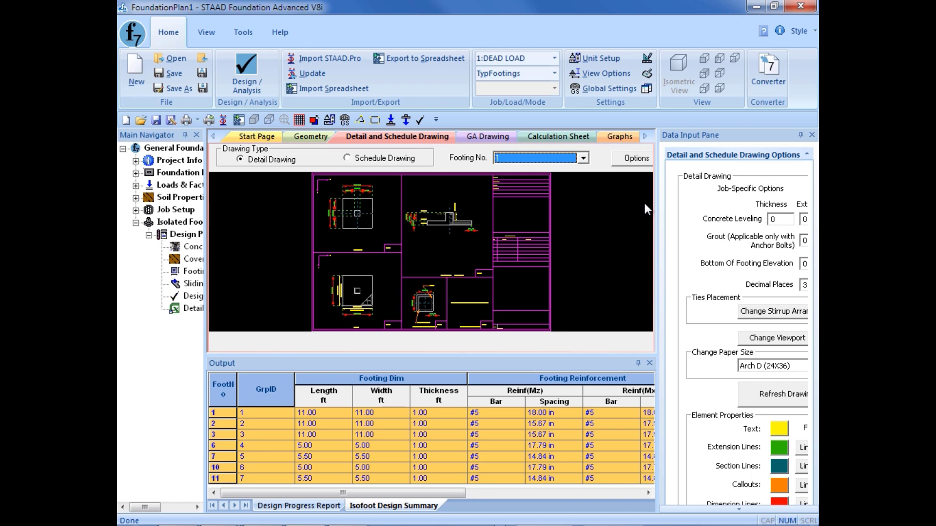
Step: Save the TypFootings job with its design and drawings
click(165, 77)
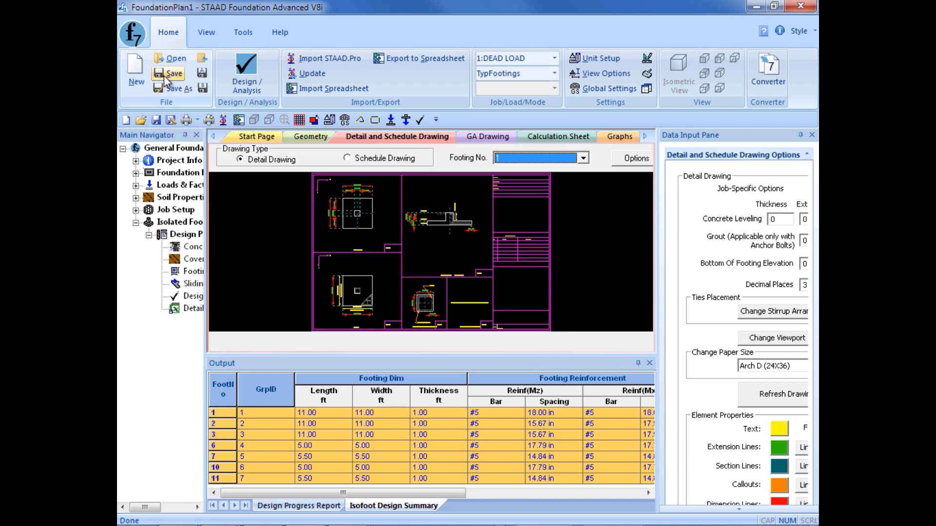